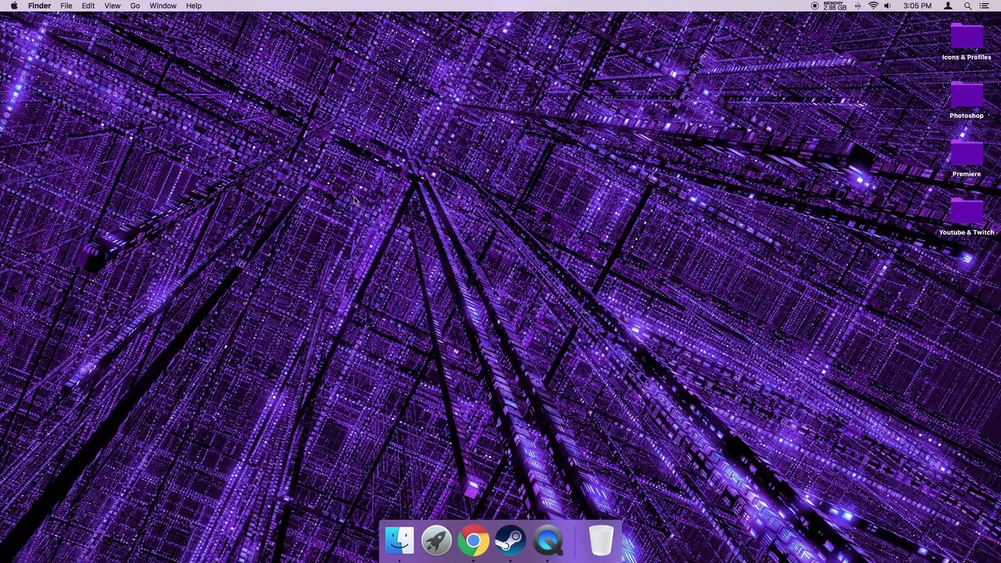
# Bring up Chrome showing the fonts.spddl.de Counter-Strike: Global Offensive font downloads page
pyautogui.click(473, 541)
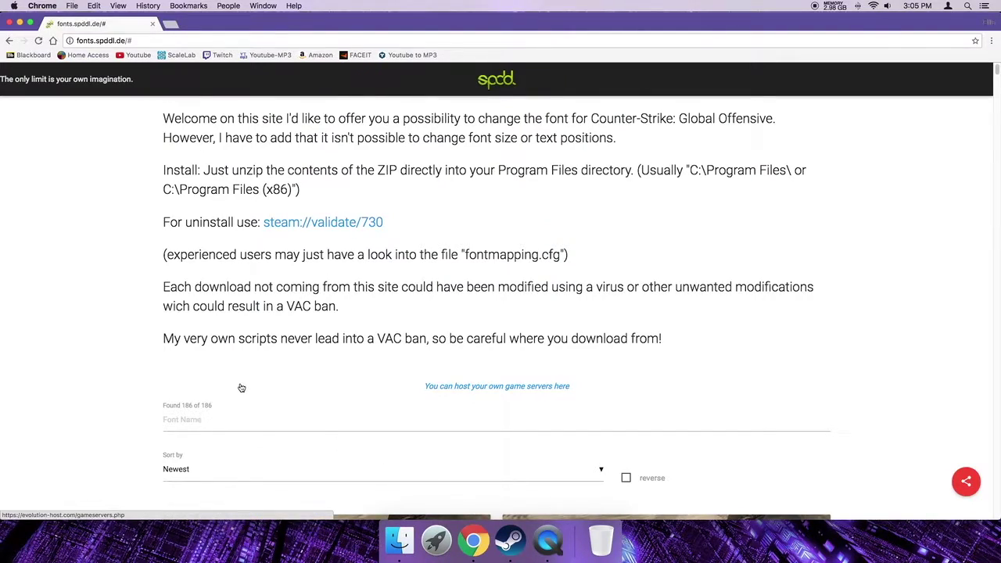
# Hide Chrome from its Dock menu, then bring it back
pyautogui.rightClick(473, 541)
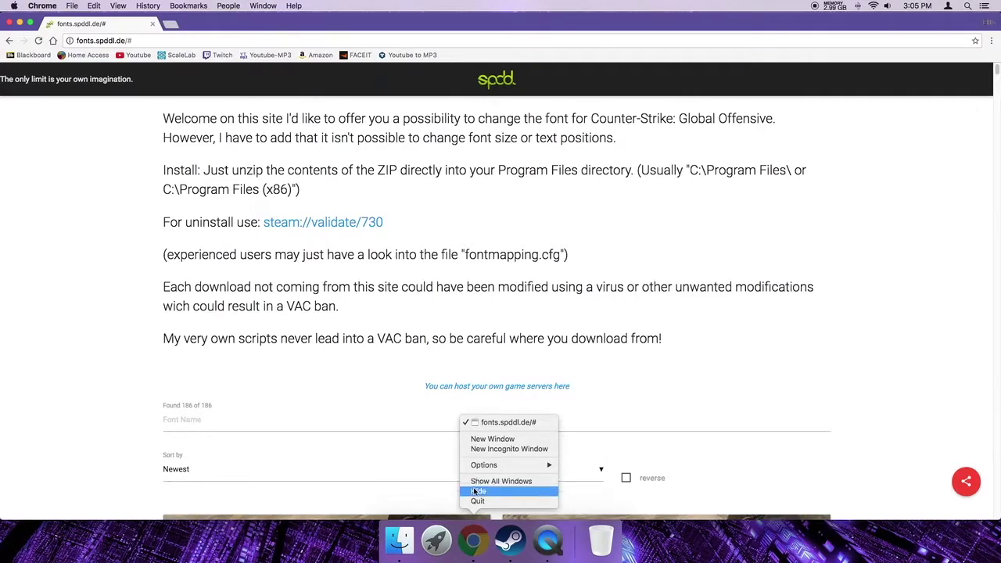
pyautogui.click(516, 488)
pyautogui.click(473, 541)
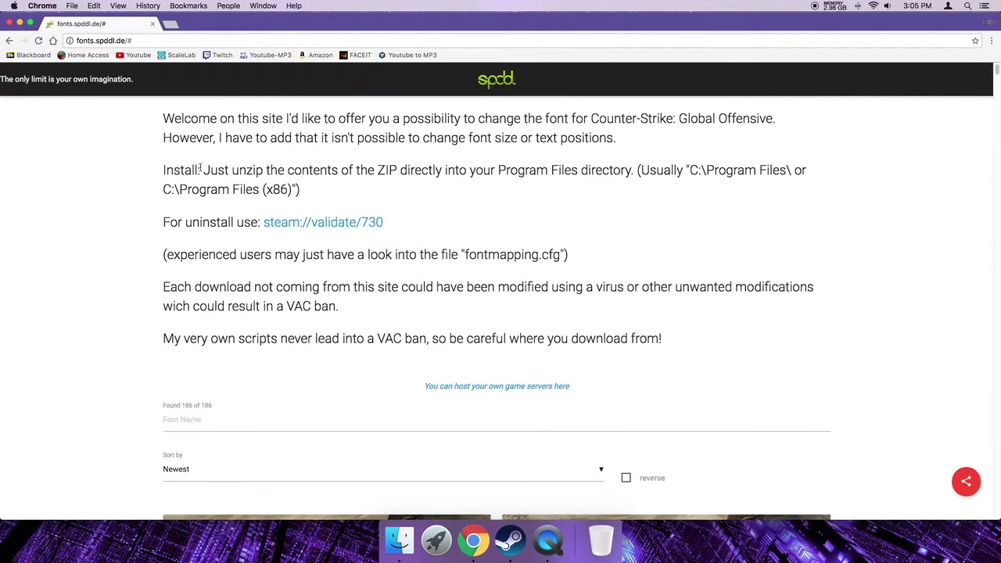
# Scroll the font list down to the csp_font card next to Epic Font
pyautogui.scroll(-15, 137, 186)
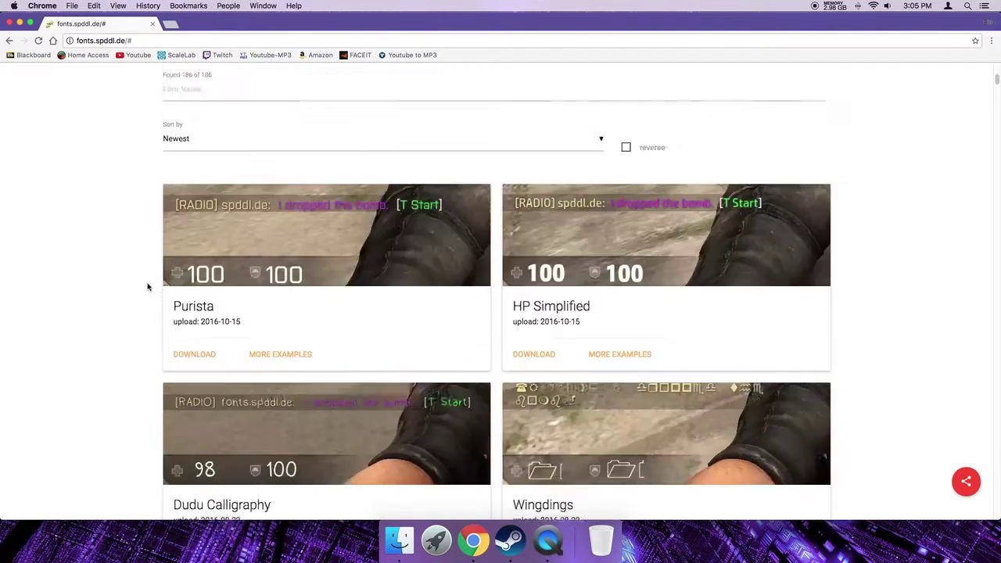
pyautogui.scroll(-20, 239, 320)
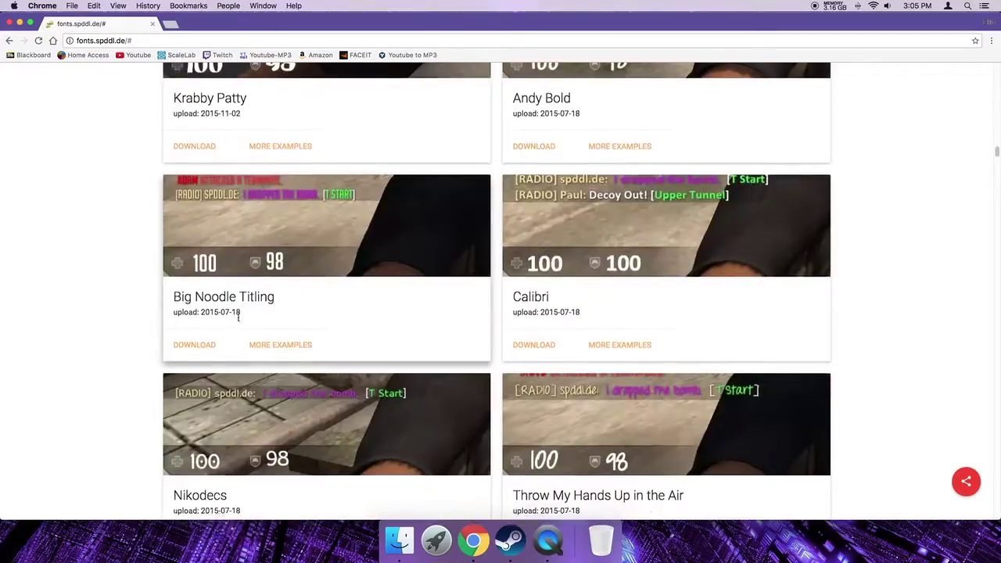
pyautogui.scroll(15, 335, 358)
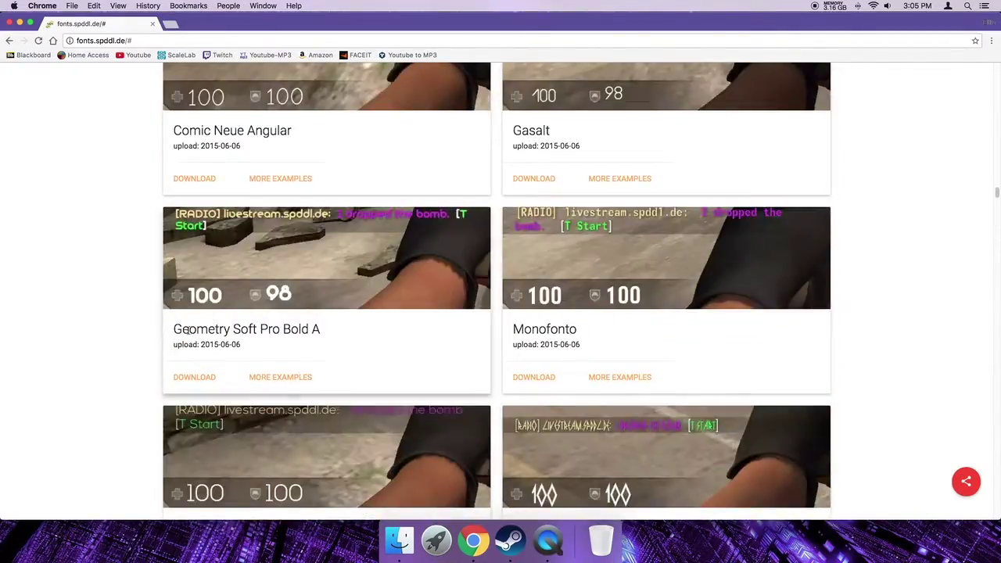
pyautogui.scroll(5, 186, 332)
pyautogui.scroll(-8, 235, 352)
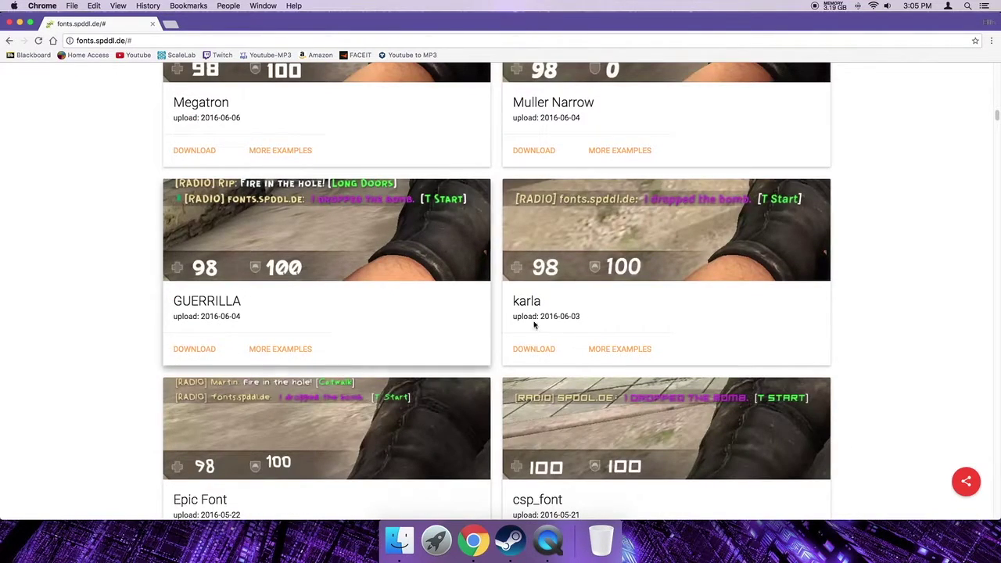
pyautogui.scroll(-2, 563, 407)
pyautogui.scroll(-3, 566, 434)
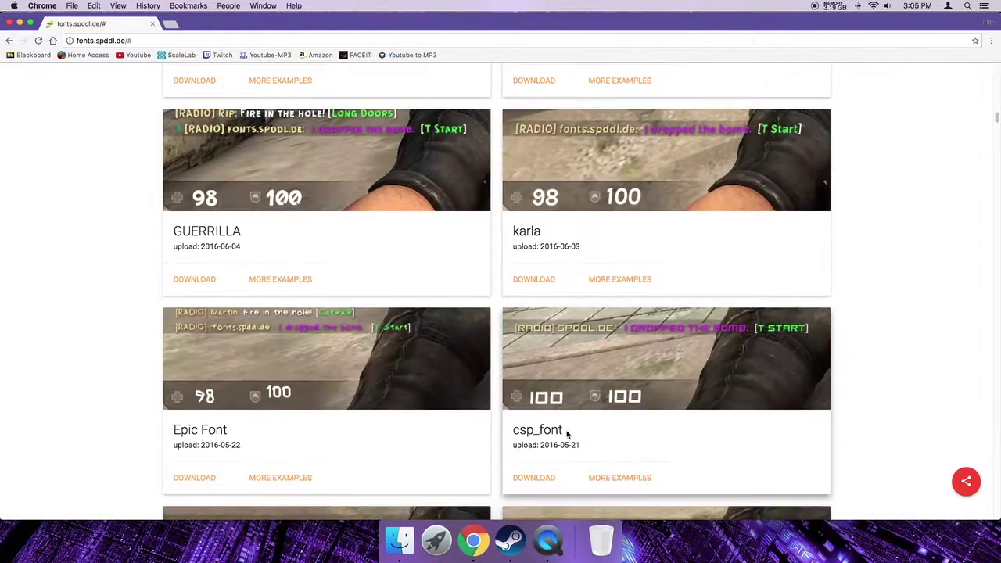
# Download csp_font.zip to the Desktop, move Chrome down-left, and select the downloaded file
pyautogui.click(535, 477)
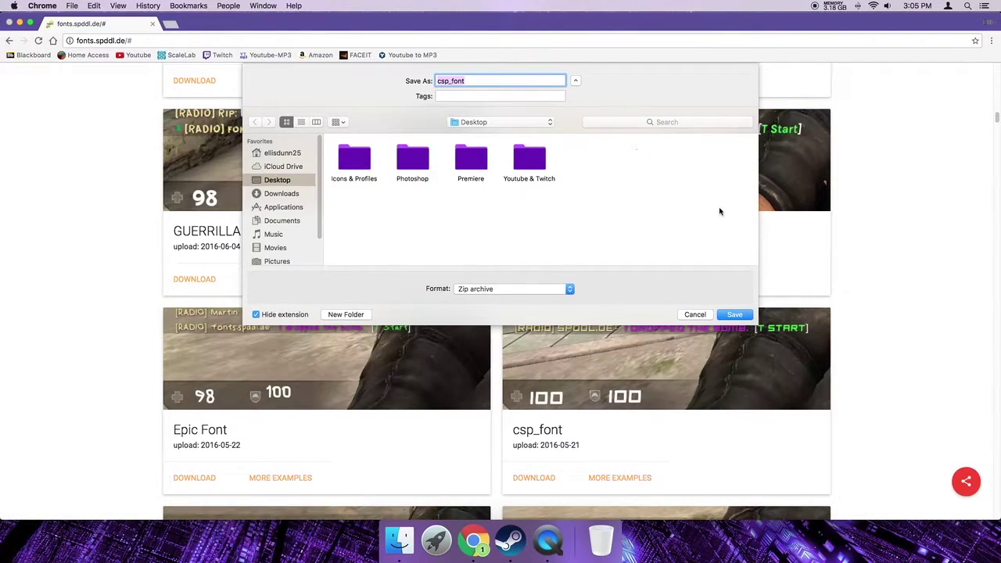
pyautogui.click(736, 317)
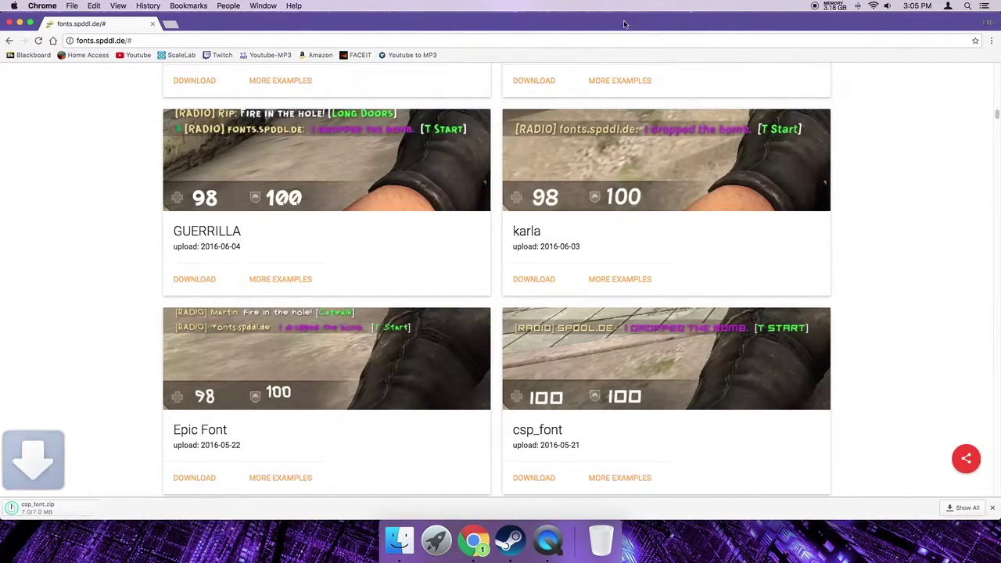
pyautogui.moveTo(622, 20); pyautogui.dragTo(198, 247)
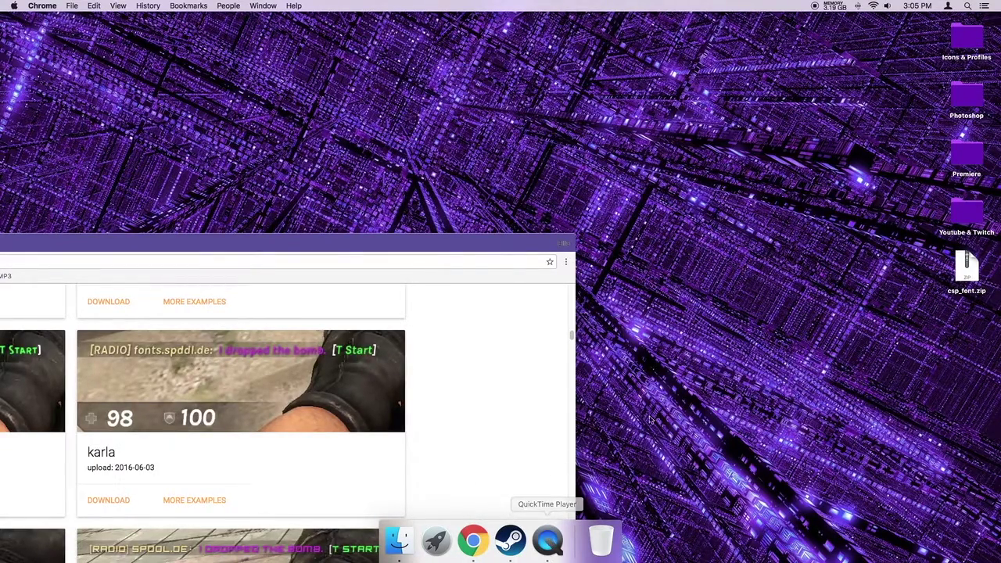
pyautogui.click(971, 266)
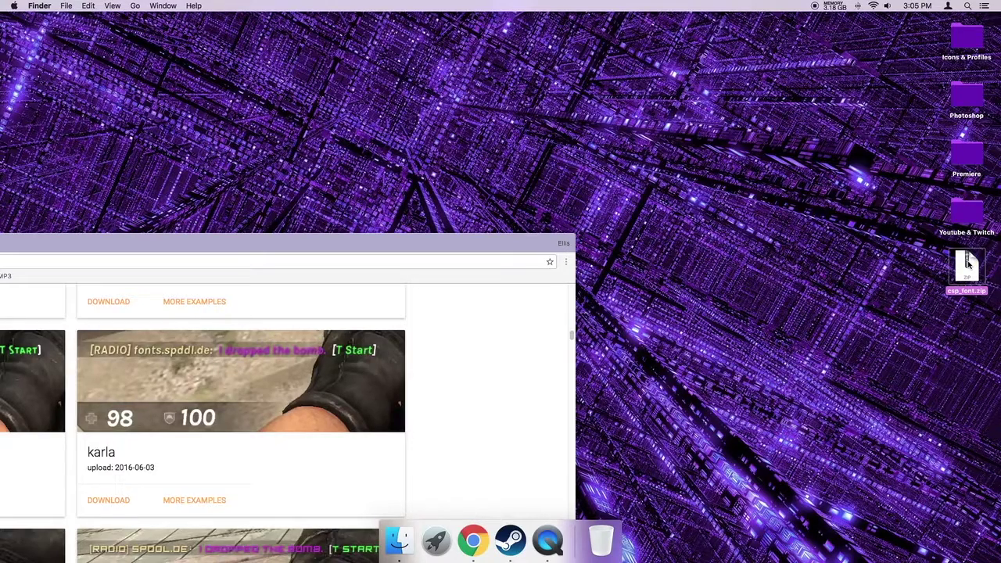
# Extract csp_font.zip and open Steam > SteamApps > common > Counter-Strike Global Offensive
pyautogui.doubleClick(970, 264)
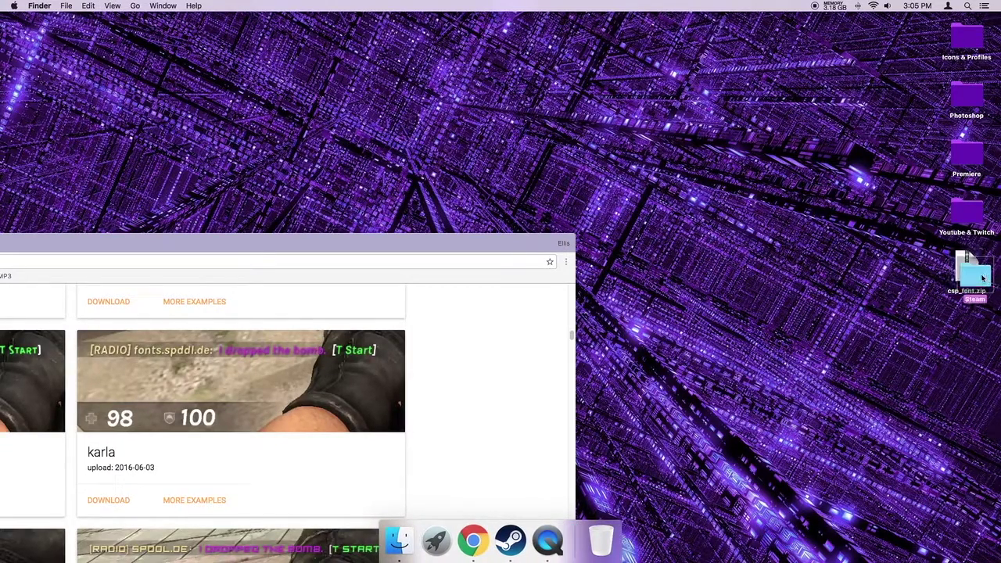
pyautogui.doubleClick(978, 275)
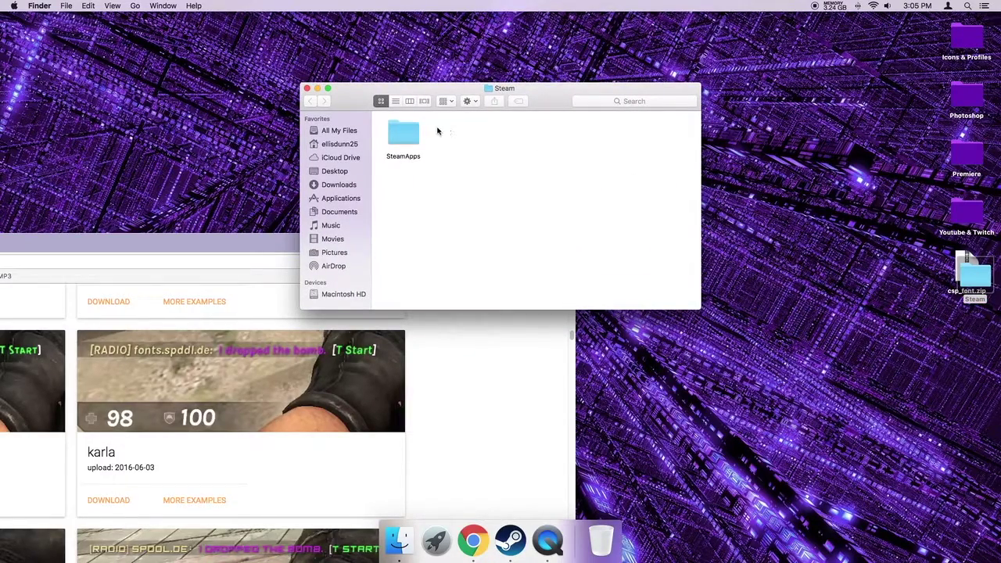
pyautogui.doubleClick(407, 133)
pyautogui.doubleClick(407, 133)
pyautogui.click(407, 134)
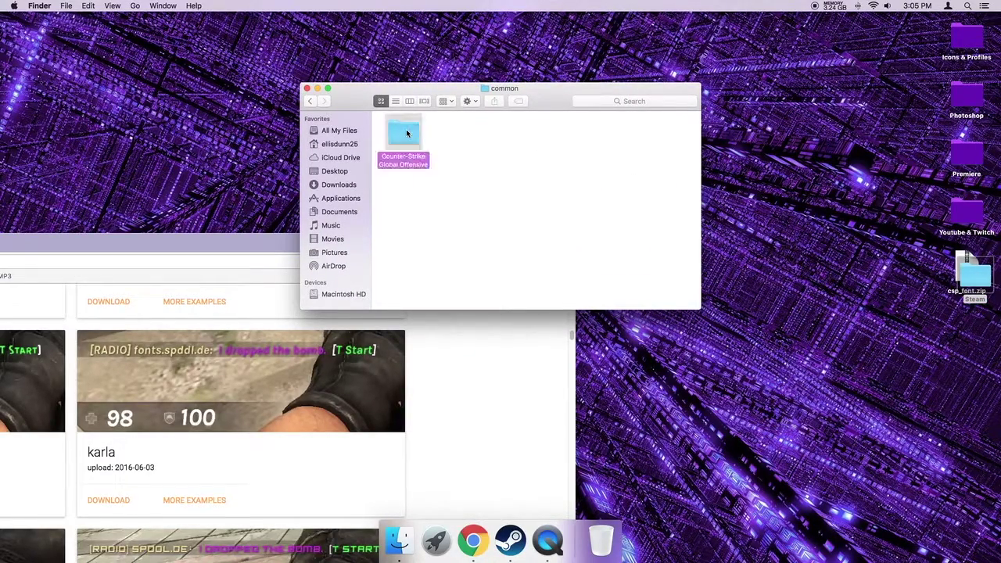
pyautogui.doubleClick(407, 133)
# Go into csgo > resource > flash holding the new font files, then switch to Steam
pyautogui.doubleClick(406, 133)
pyautogui.click(407, 133)
pyautogui.doubleClick(407, 133)
pyautogui.click(407, 134)
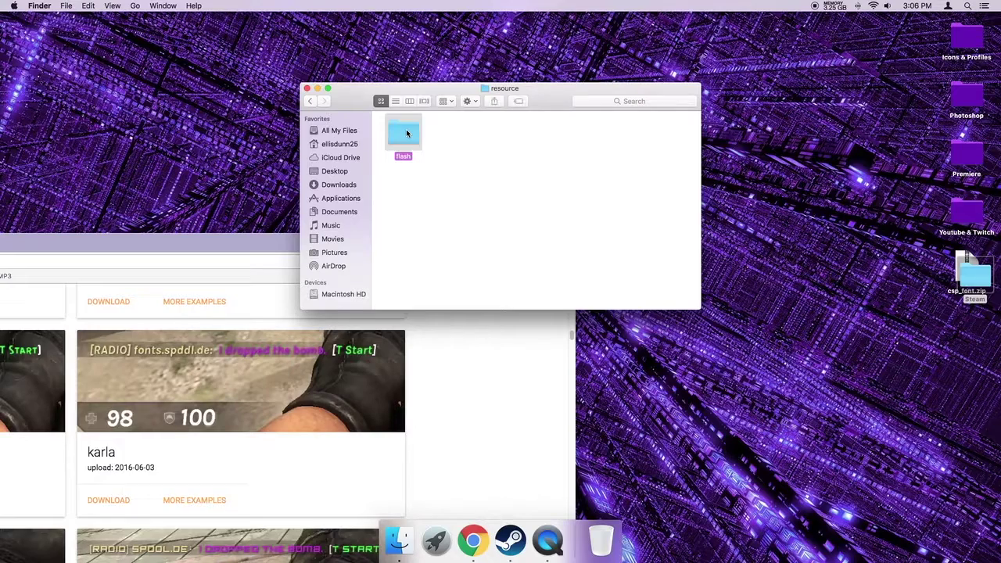
pyautogui.doubleClick(407, 133)
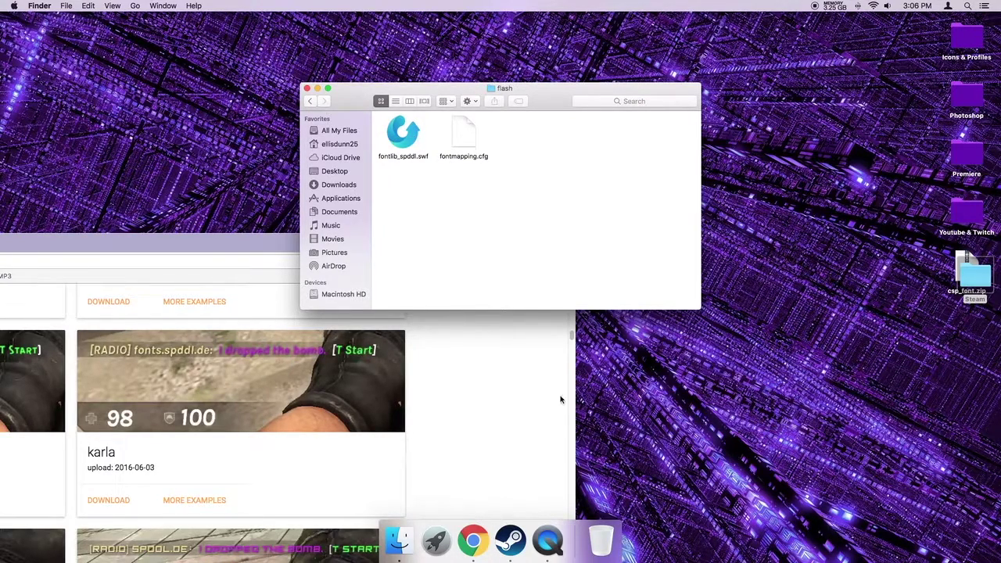
pyautogui.click(510, 540)
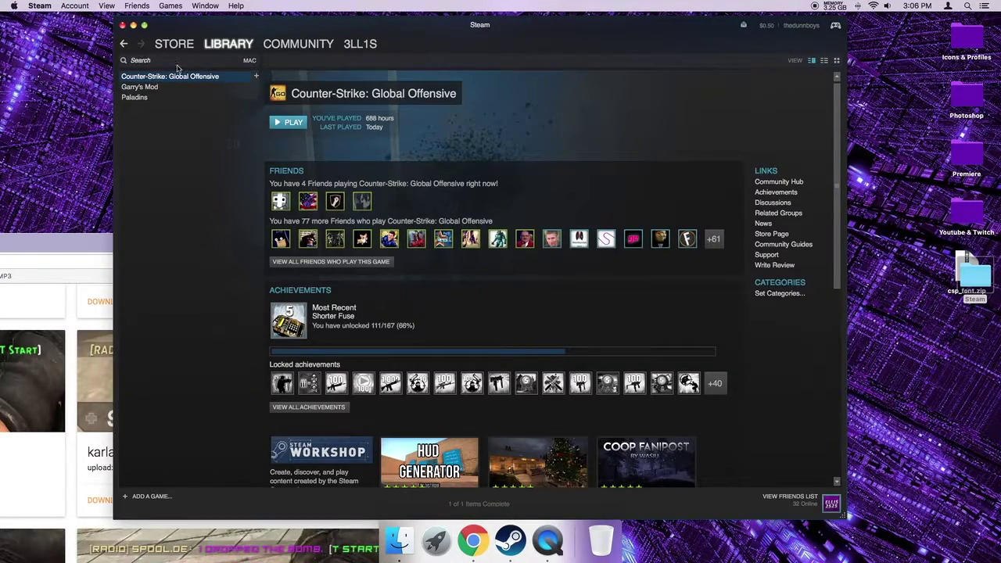
# From CS:GO's Properties > Local Files, browse the install folder and verify game cache integrity
pyautogui.rightClick(177, 79)
pyautogui.click(211, 226)
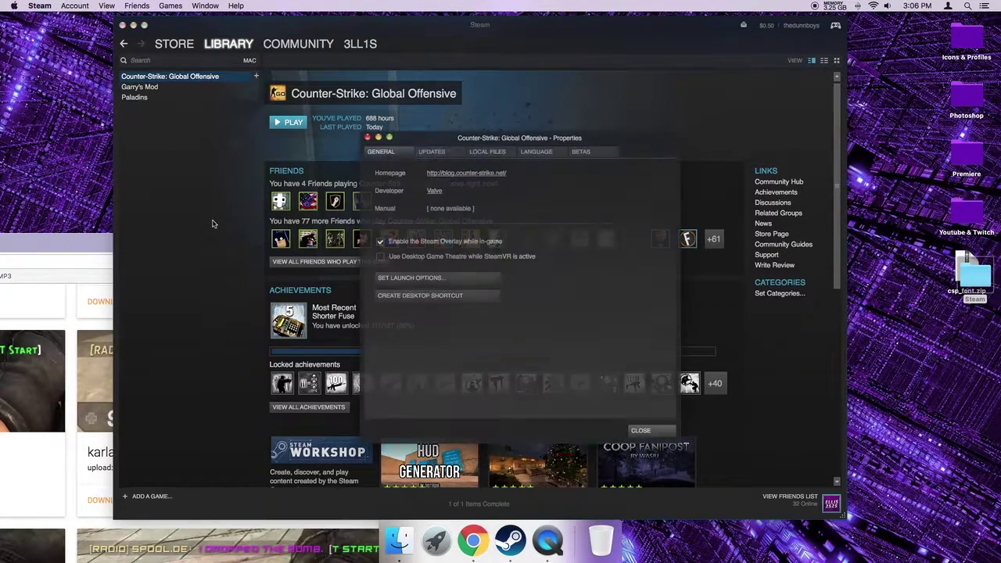
pyautogui.click(488, 150)
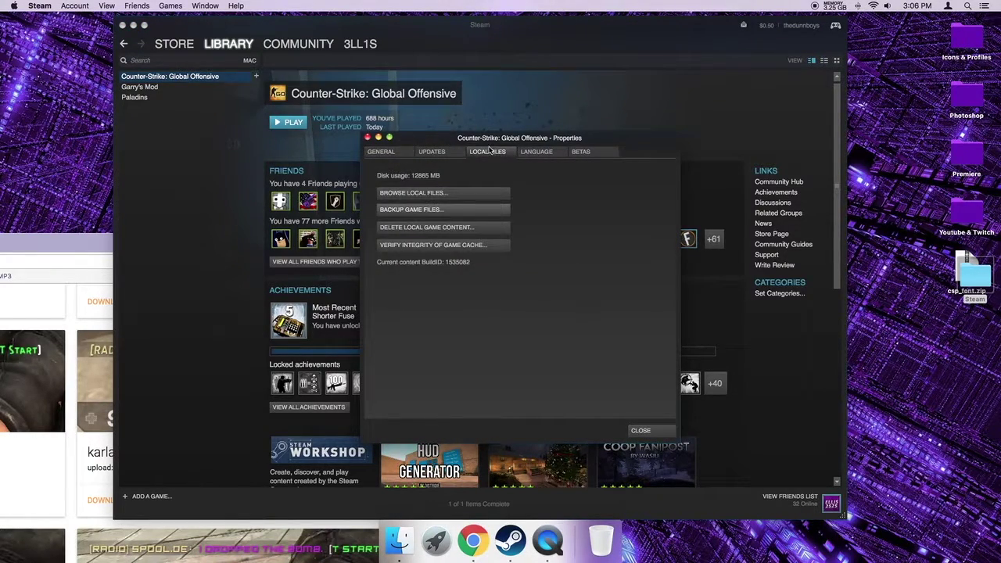
pyautogui.click(432, 192)
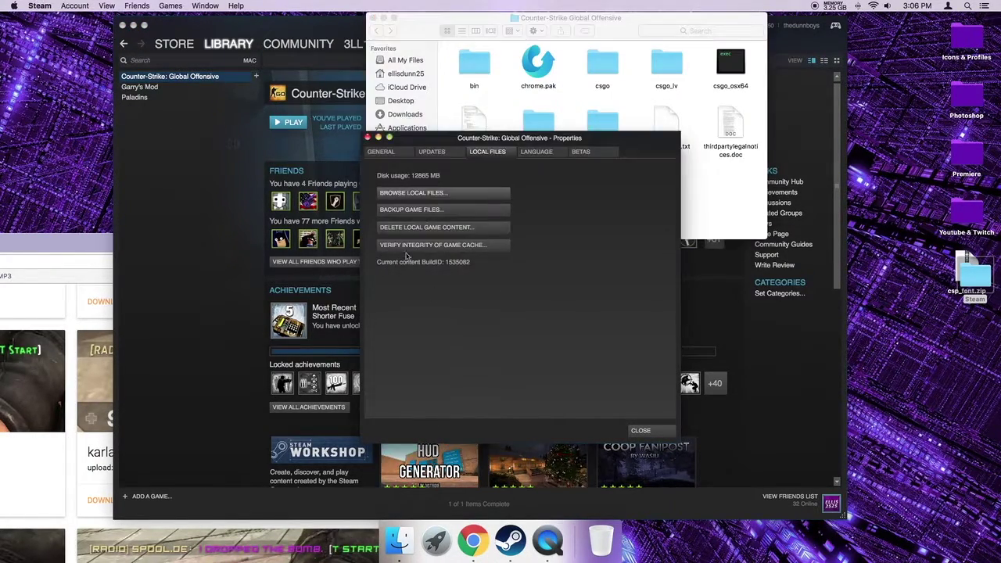
pyautogui.click(414, 245)
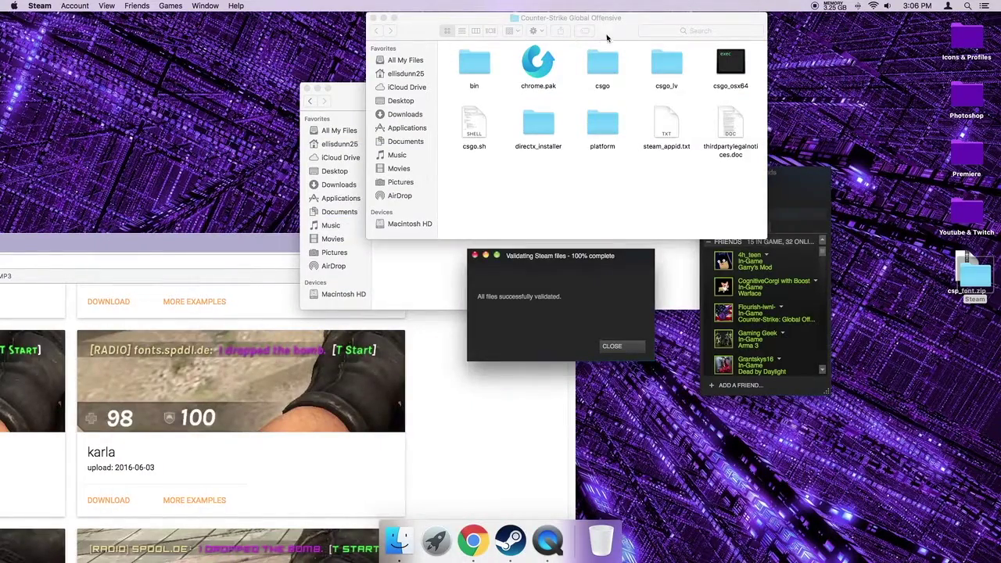
pyautogui.click(630, 28)
# Open the game's csgo/resource/flash folder and arrange it beside the downloaded flash folder
pyautogui.doubleClick(601, 64)
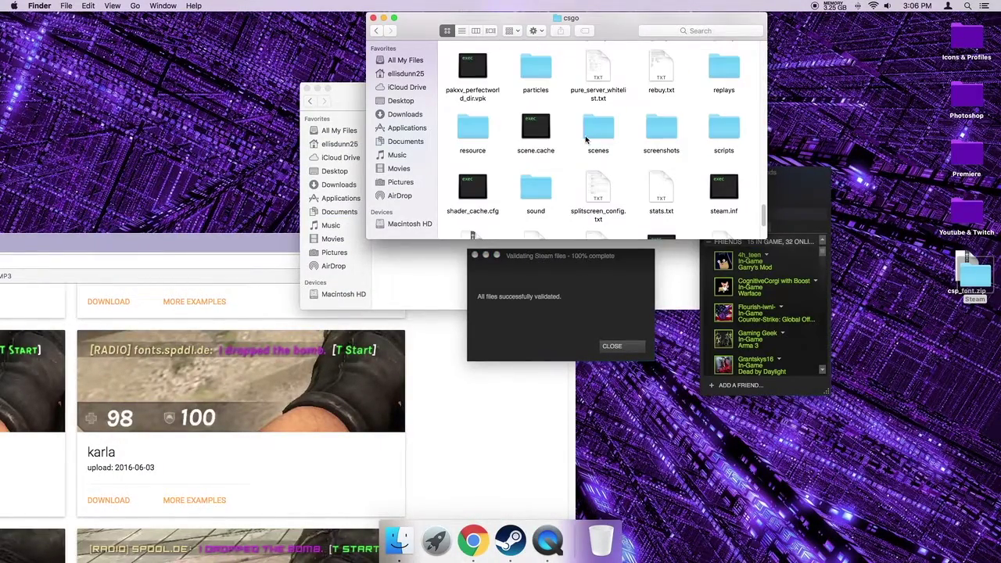
pyautogui.scroll(-3, 585, 140)
pyautogui.scroll(5, 585, 139)
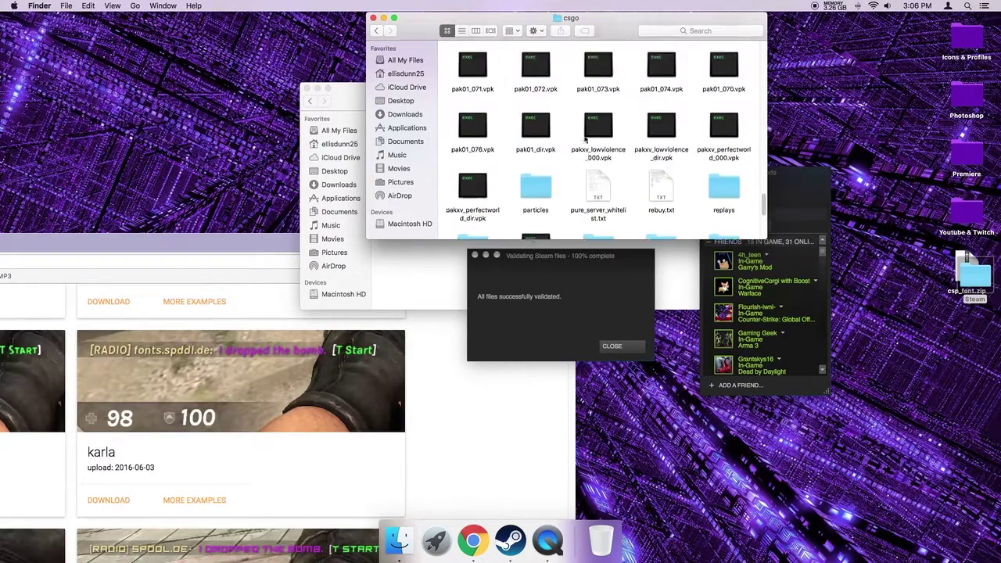
pyautogui.scroll(-3, 585, 138)
pyautogui.doubleClick(471, 155)
pyautogui.scroll(1, 514, 111)
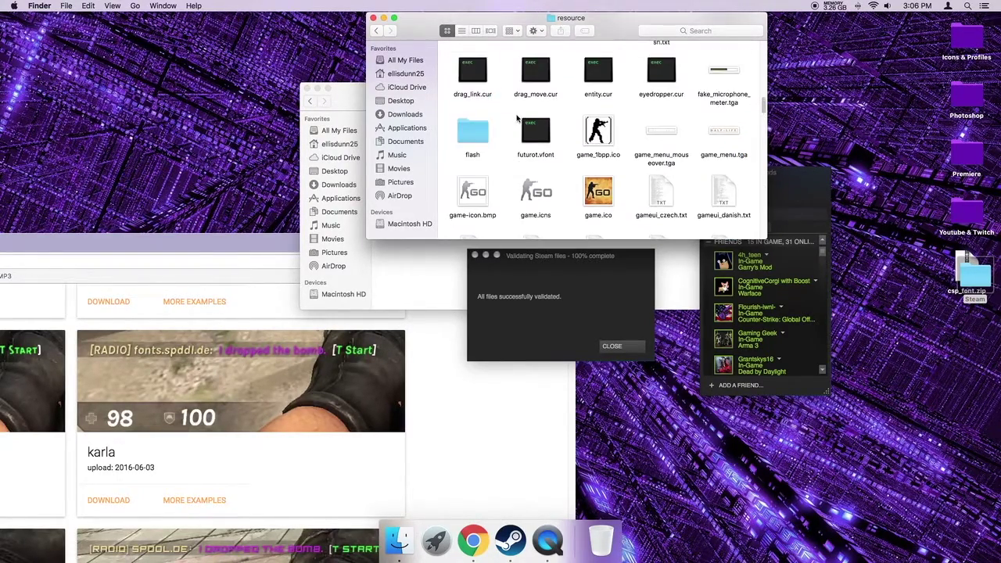
pyautogui.doubleClick(472, 132)
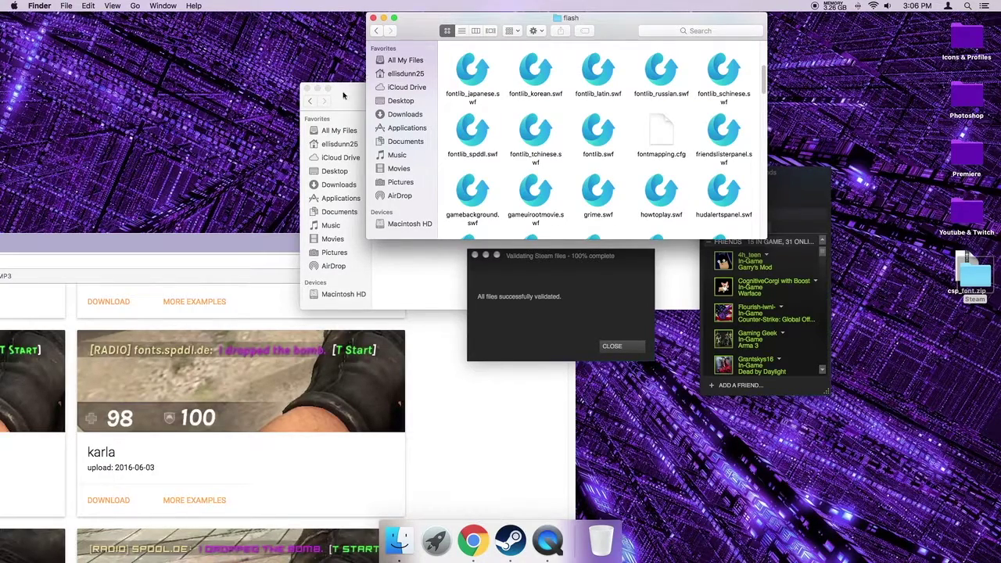
pyautogui.moveTo(485, 17); pyautogui.dragTo(178, 17)
pyautogui.moveTo(550, 95); pyautogui.dragTo(756, 34)
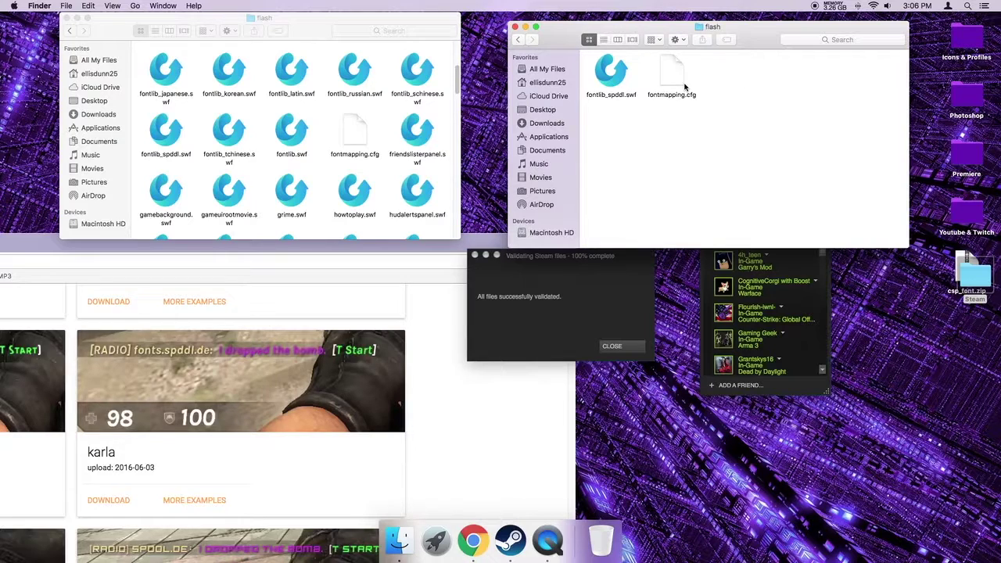
# Move fontlib_spddl.swf and fontmapping.cfg into the game's flash folder, replacing both originals
pyautogui.moveTo(685, 86); pyautogui.dragTo(385, 120)
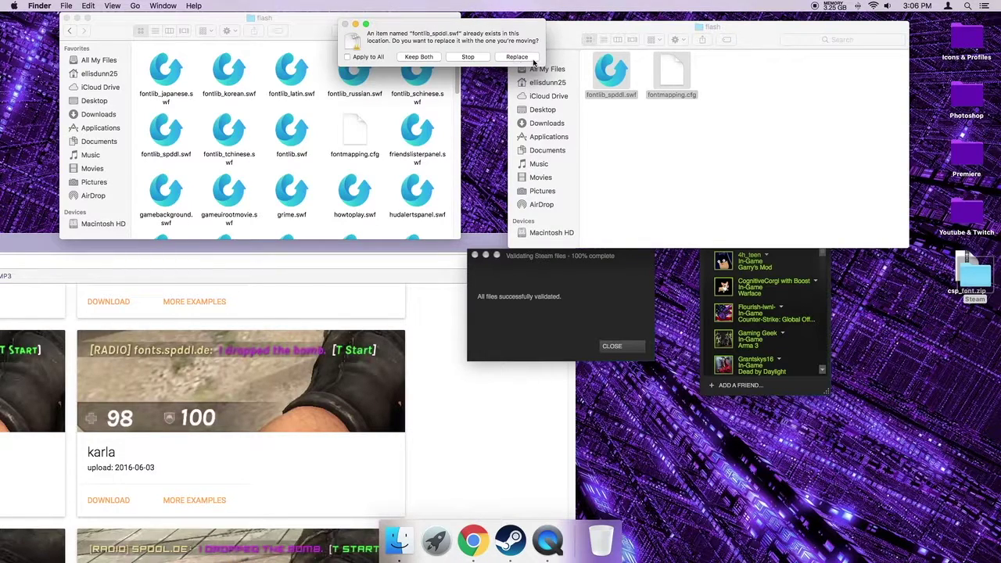
pyautogui.click(518, 58)
pyautogui.click(517, 58)
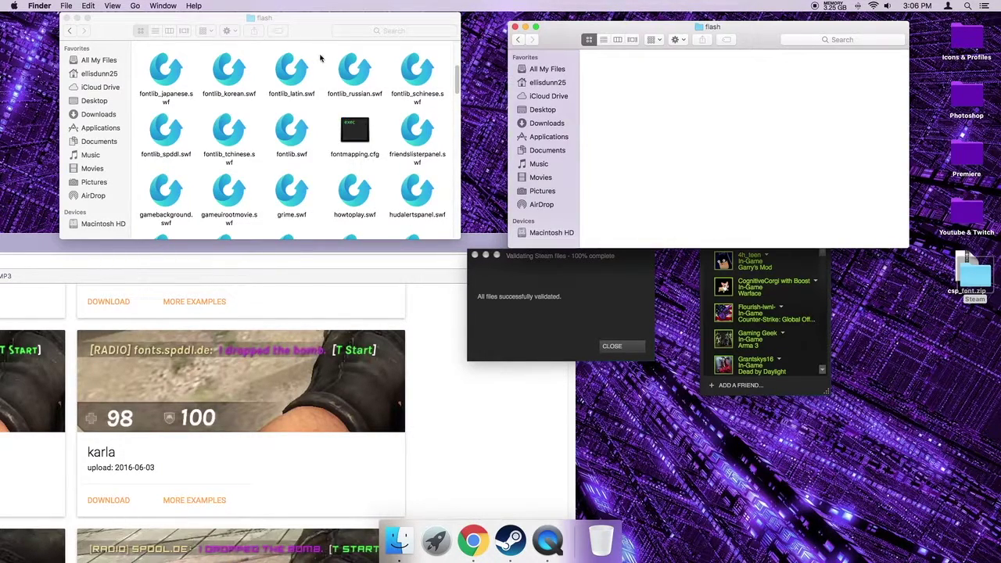
pyautogui.click(67, 17)
pyautogui.click(599, 318)
pyautogui.click(612, 345)
pyautogui.click(618, 135)
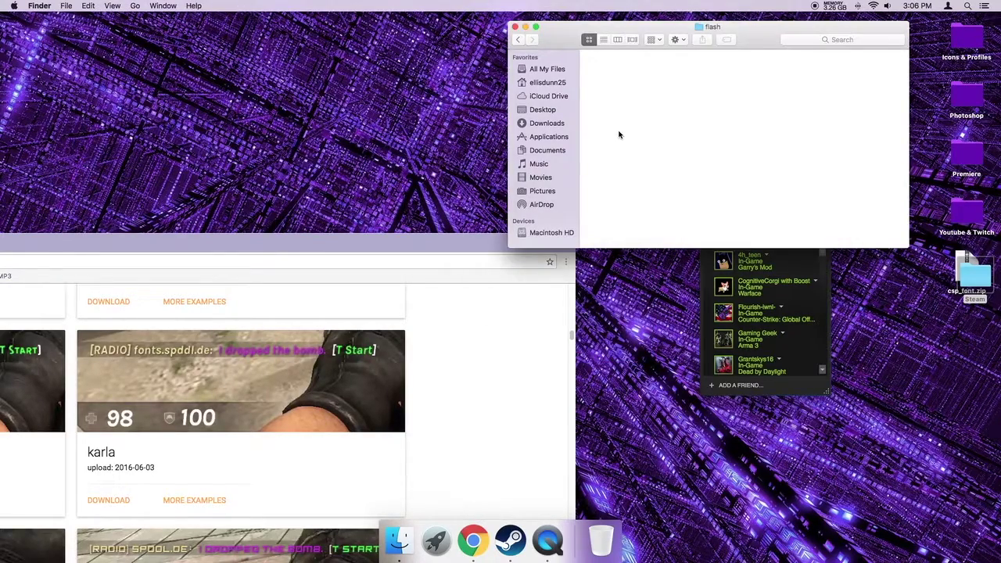
# Close the empty flash window and the Steam friends list, and trash csp_font.zip
pyautogui.click(516, 26)
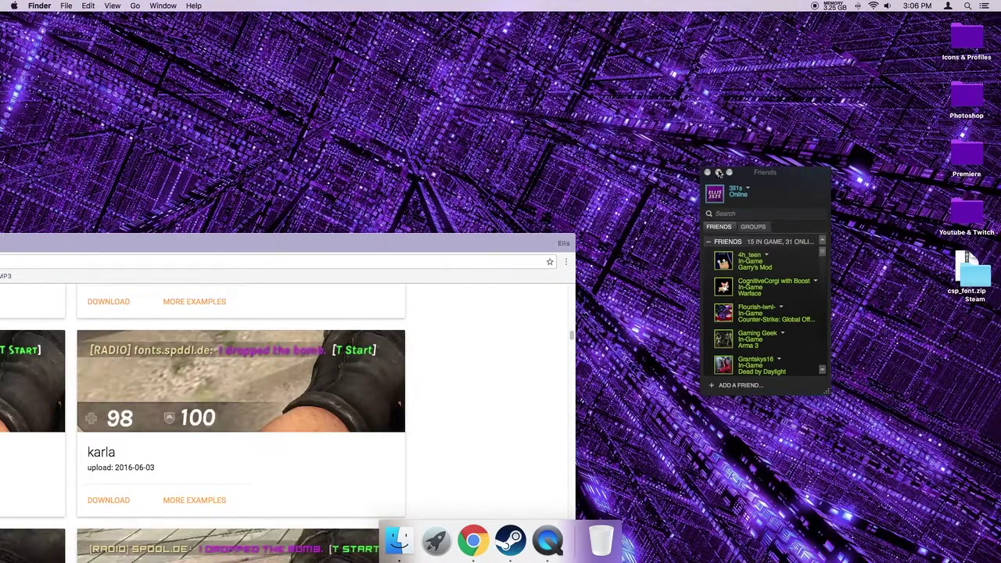
pyautogui.click(708, 172)
pyautogui.click(986, 280)
pyautogui.moveTo(987, 279); pyautogui.dragTo(601, 540)
# Switch Steam to View > Games List and launch Counter-Strike: Global Offensive
pyautogui.click(510, 539)
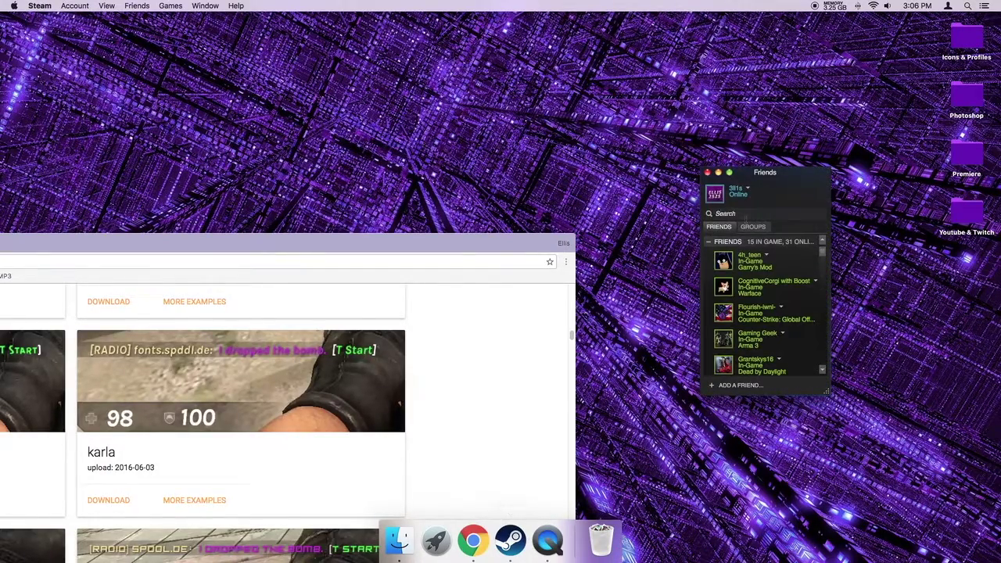
pyautogui.rightClick(473, 538)
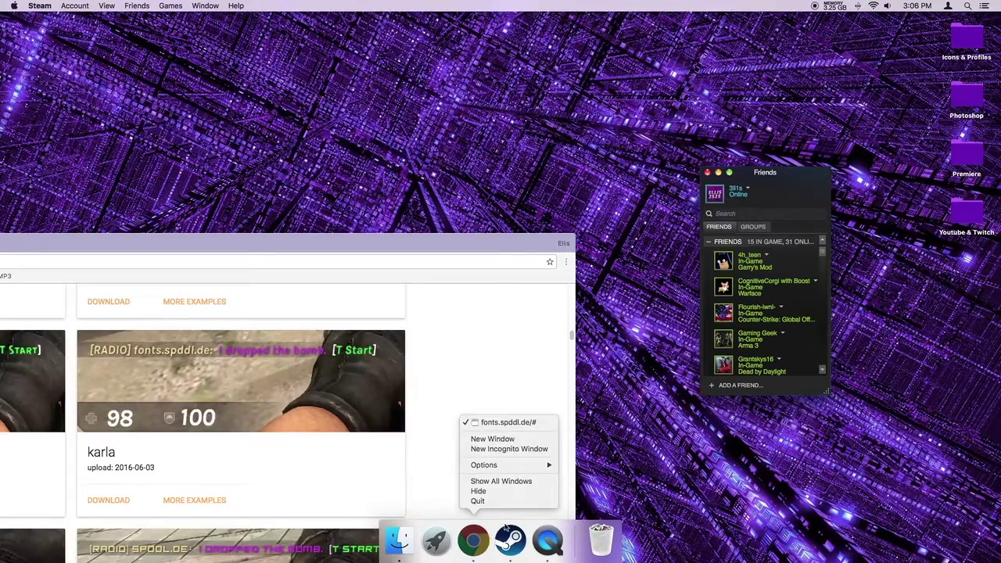
pyautogui.rightClick(509, 540)
pyautogui.click(538, 480)
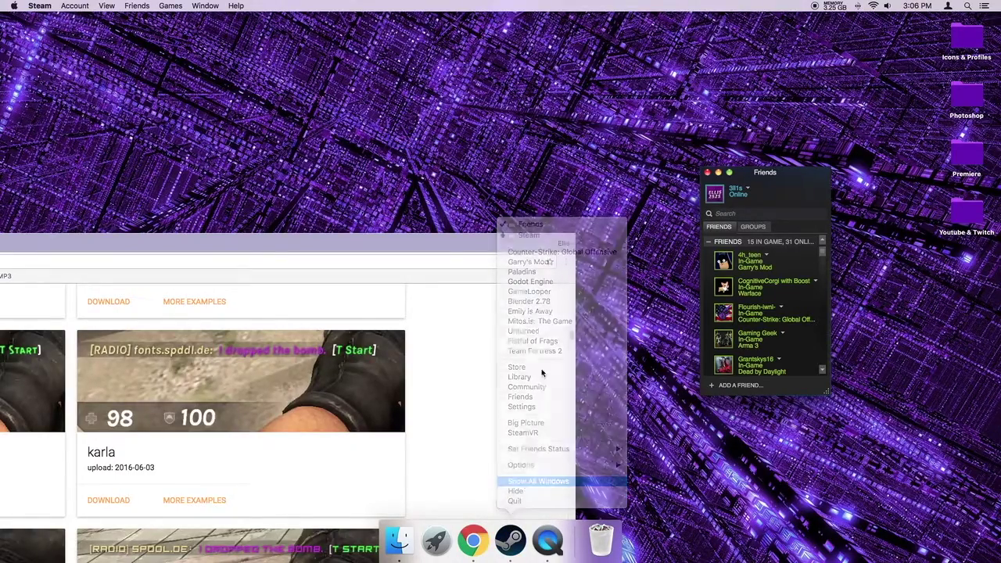
pyautogui.click(541, 192)
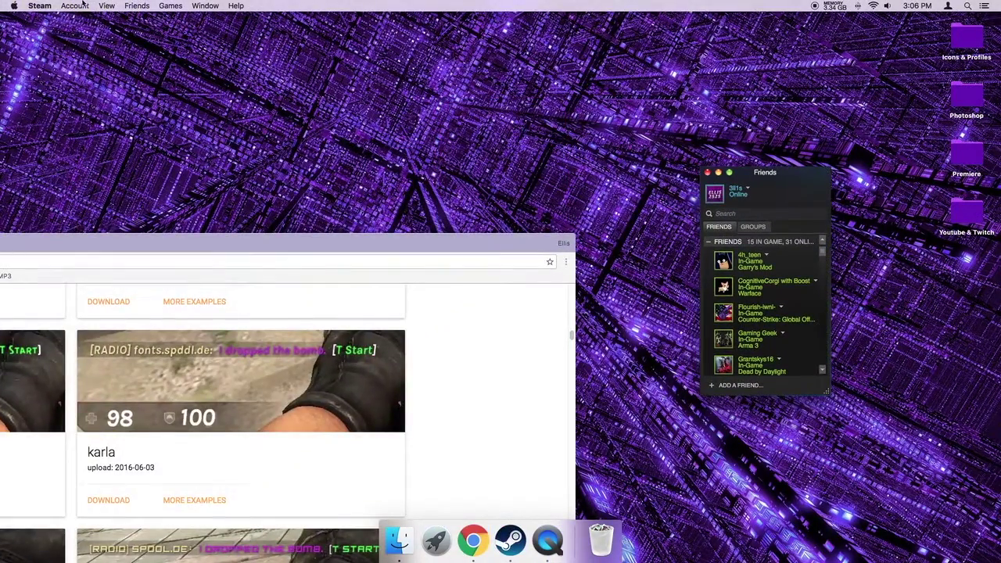
pyautogui.click(75, 6)
pyautogui.moveTo(106, 5)
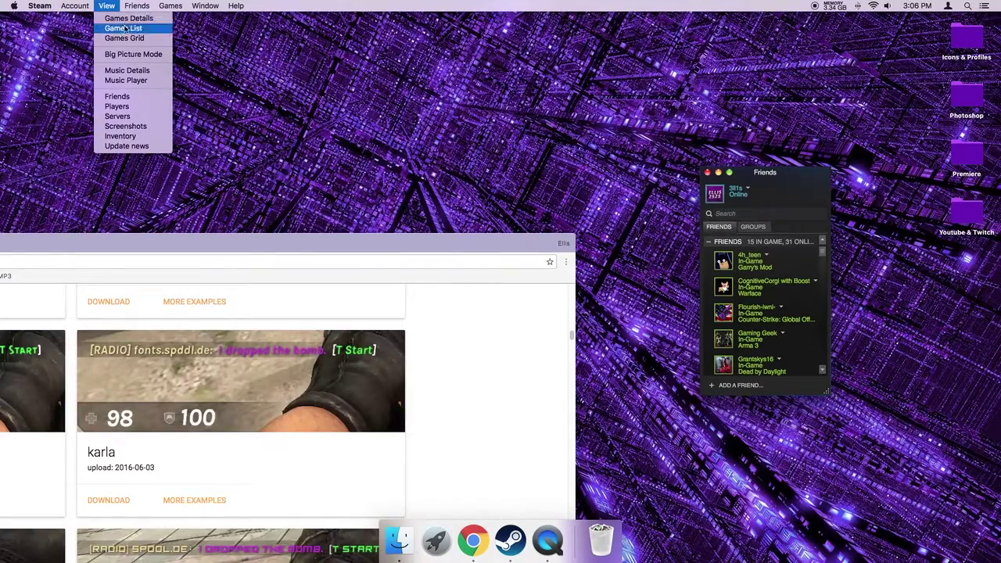
pyautogui.click(123, 29)
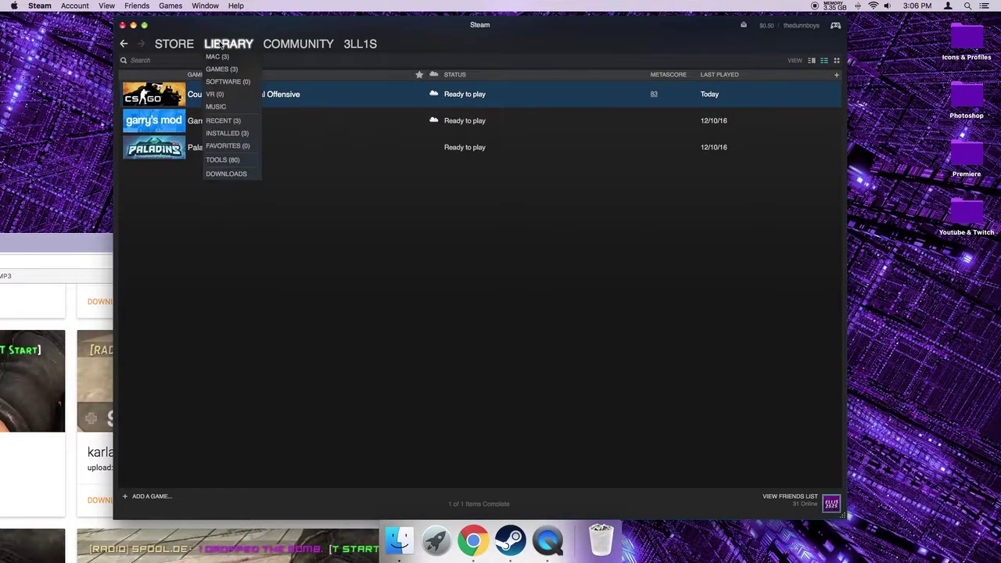
pyautogui.doubleClick(196, 101)
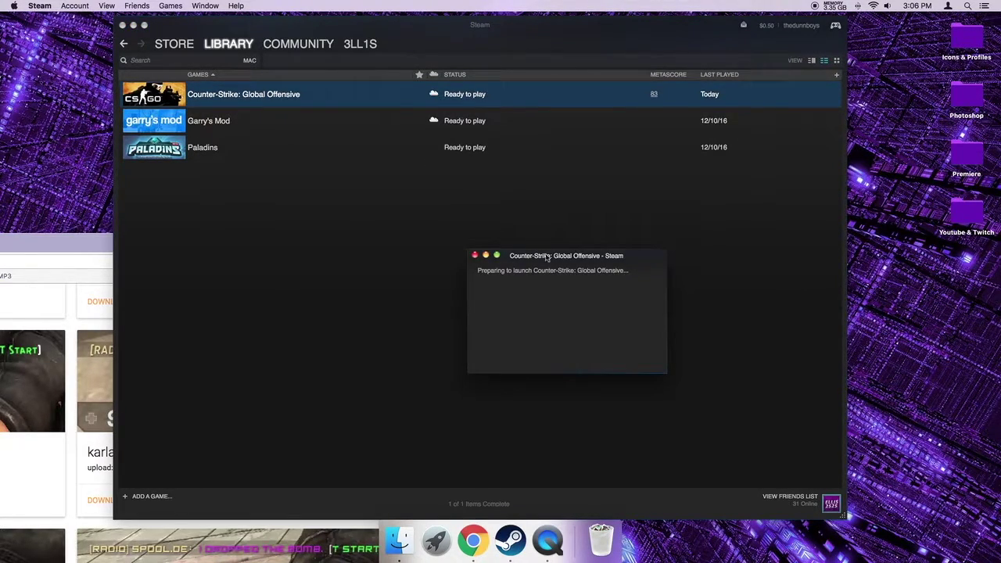
# Hide Steam's windows after showing the CS:GO library page
pyautogui.rightClick(510, 539)
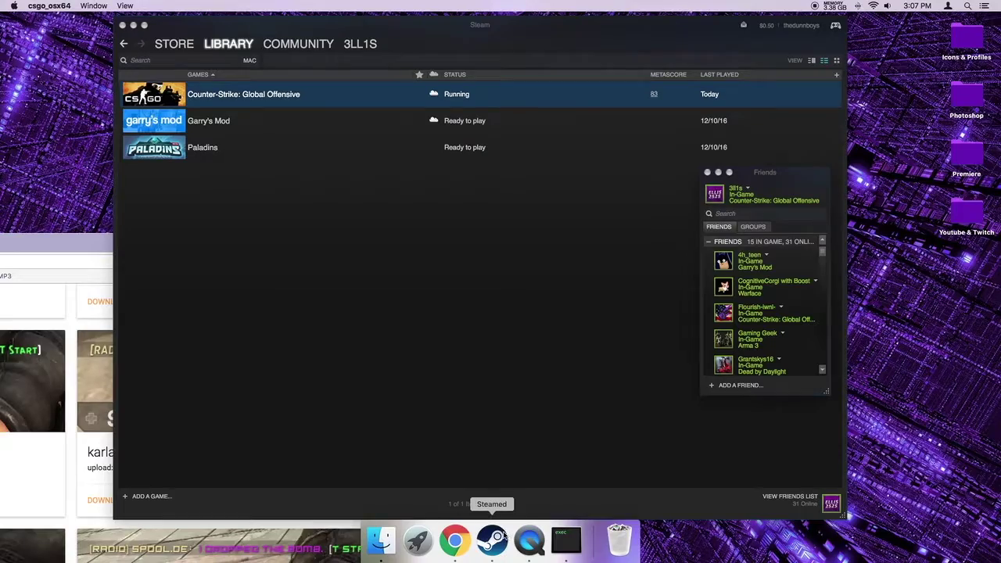
pyautogui.rightClick(492, 539)
pyautogui.click(507, 490)
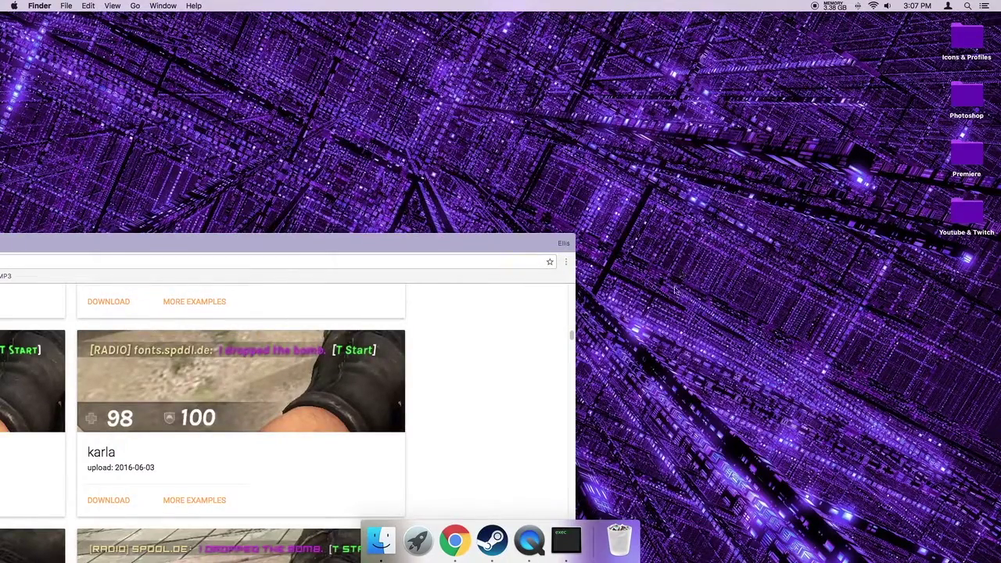
pyautogui.click(492, 538)
pyautogui.click(762, 96)
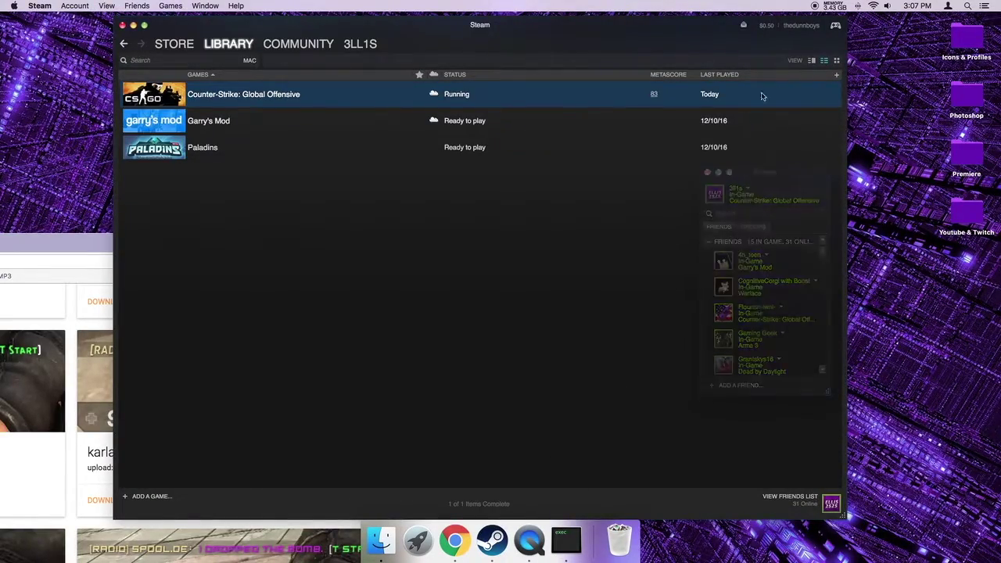
pyautogui.click(811, 61)
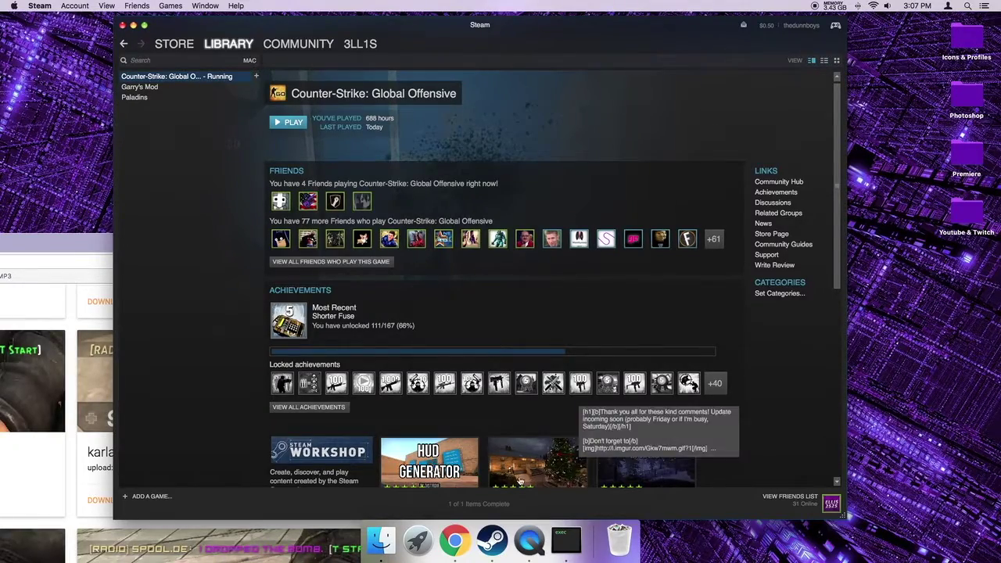
pyautogui.rightClick(492, 539)
pyautogui.click(505, 491)
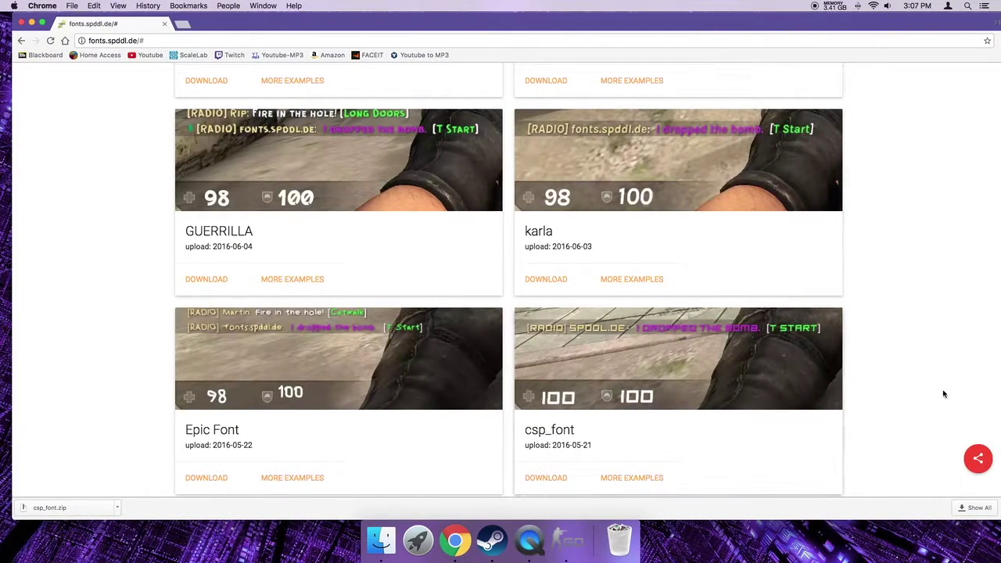
# Widen Chrome, close its downloads bar, then hide Chrome to clear the desktop
pyautogui.doubleClick(905, 19)
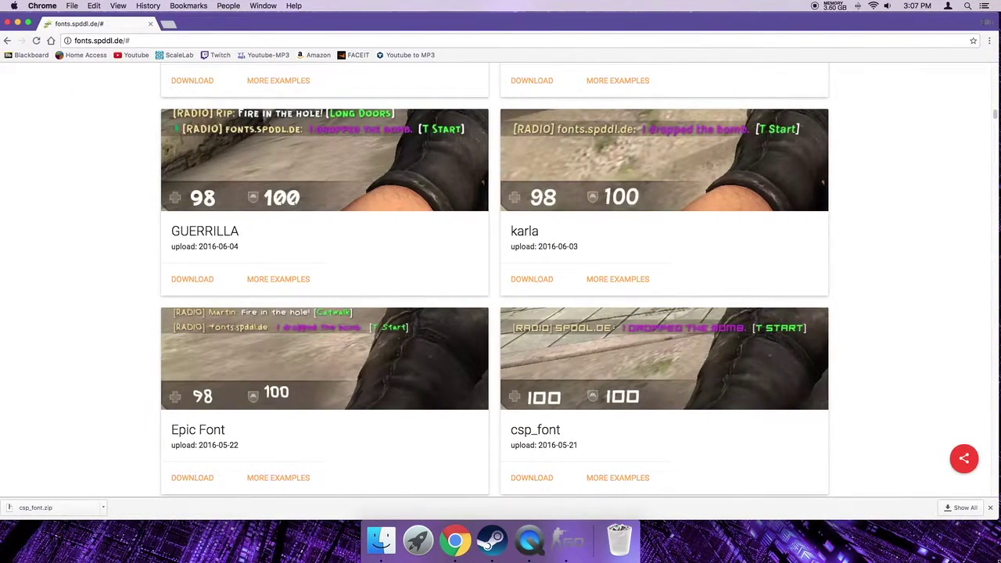
pyautogui.click(990, 507)
pyautogui.rightClick(492, 538)
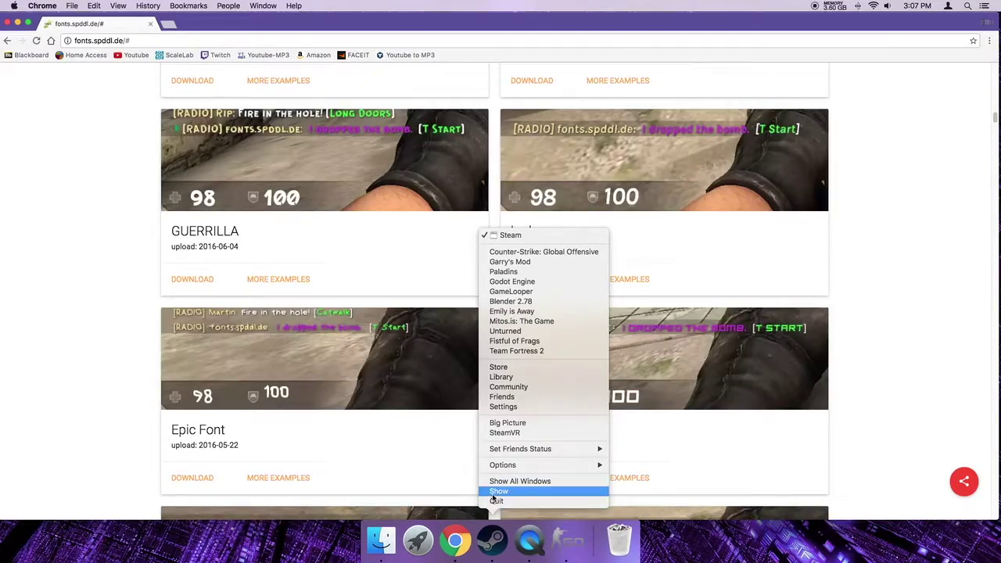
pyautogui.click(493, 493)
pyautogui.rightClick(454, 540)
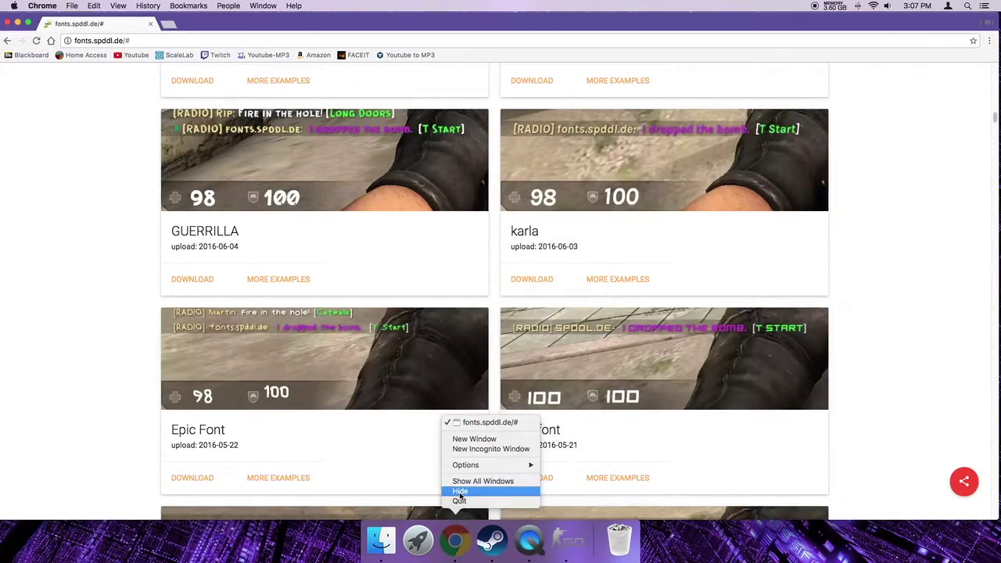
pyautogui.click(460, 493)
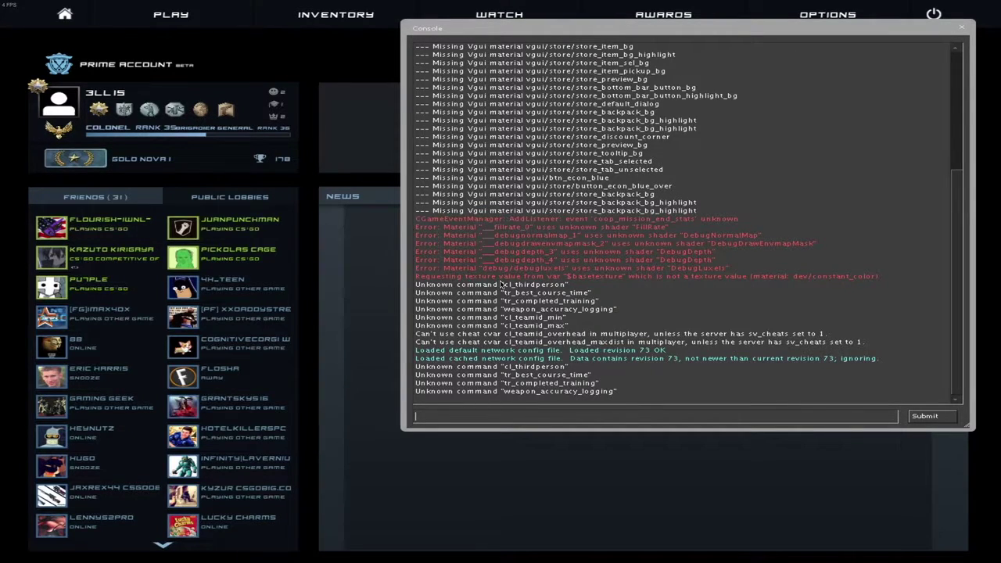
# Close the developer console with the grave key to reveal the main menu in the new font
pyautogui.press('`')
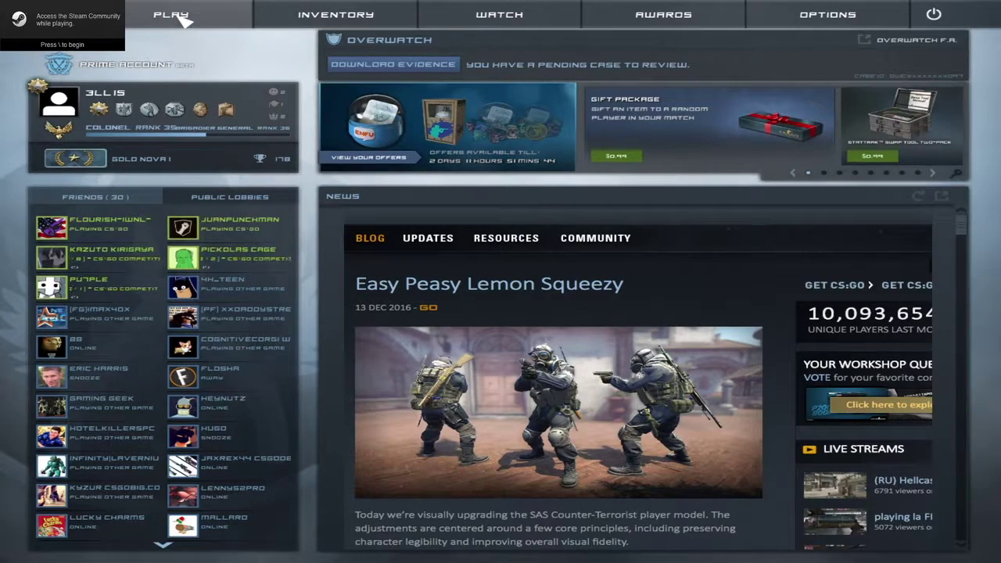
pyautogui.press('`')
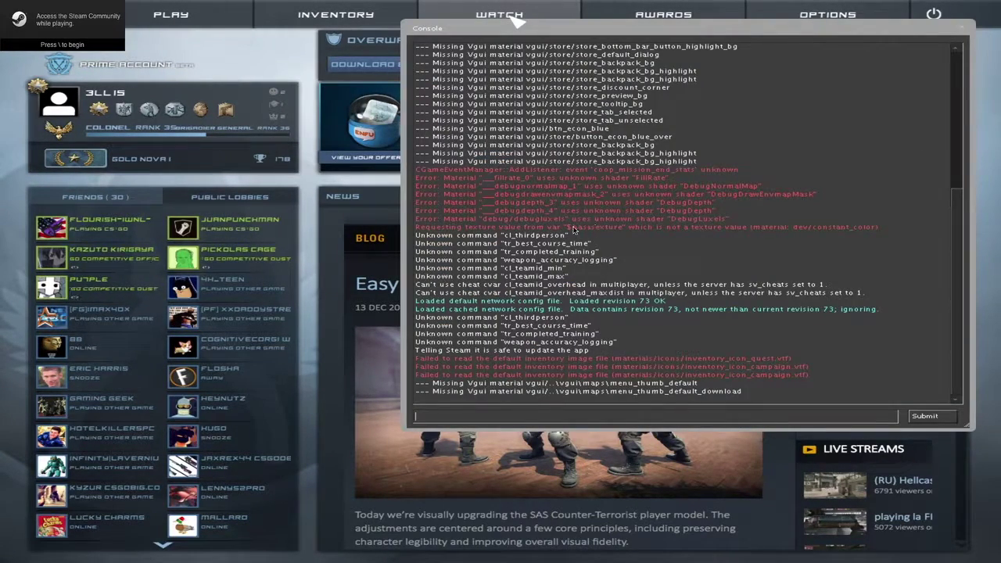
pyautogui.press('`')
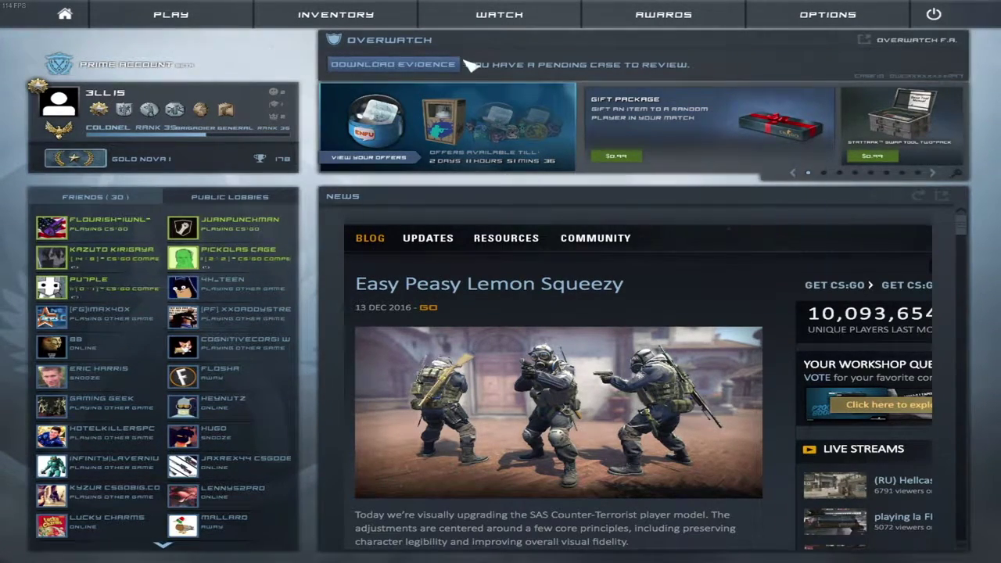
pyautogui.click(825, 16)
pyautogui.click(811, 116)
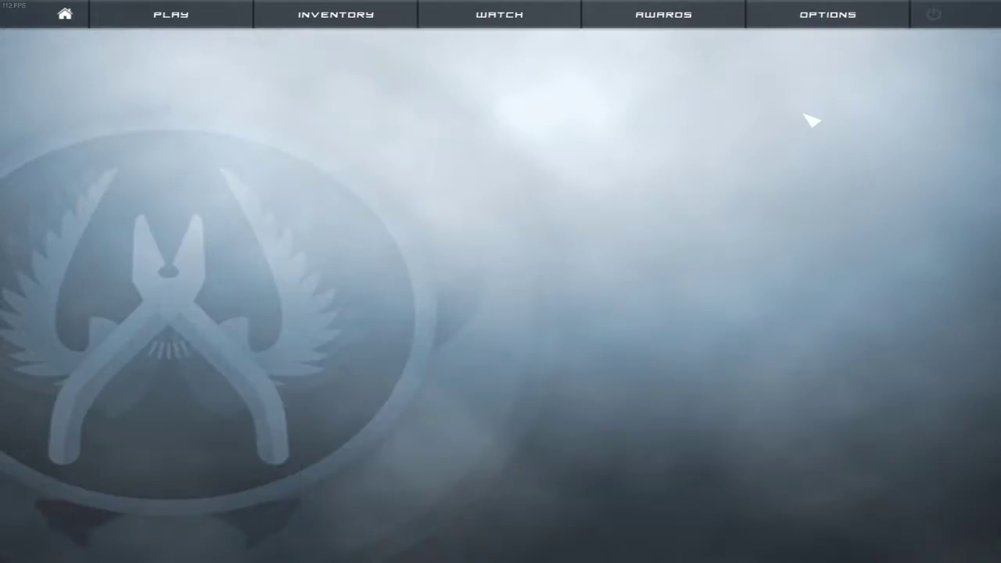
pyautogui.press('Escape')
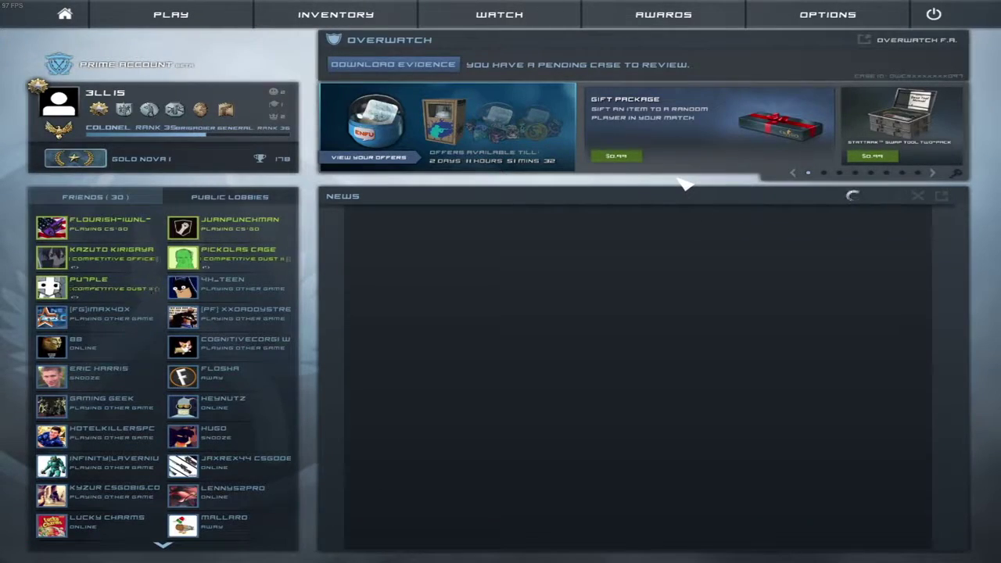